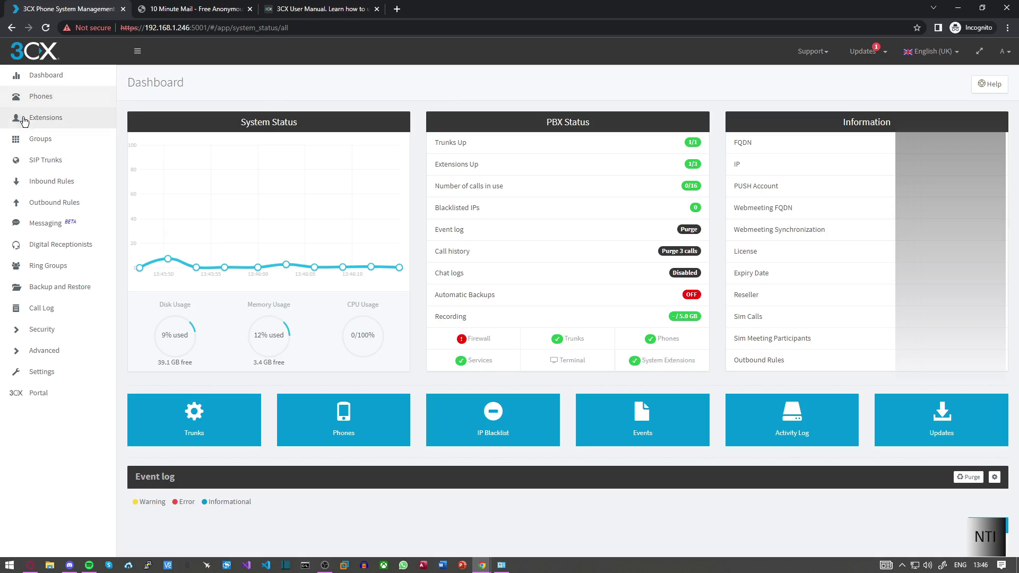
Add a new extension in the 3CX management console with extension number 2003
click(32, 120)
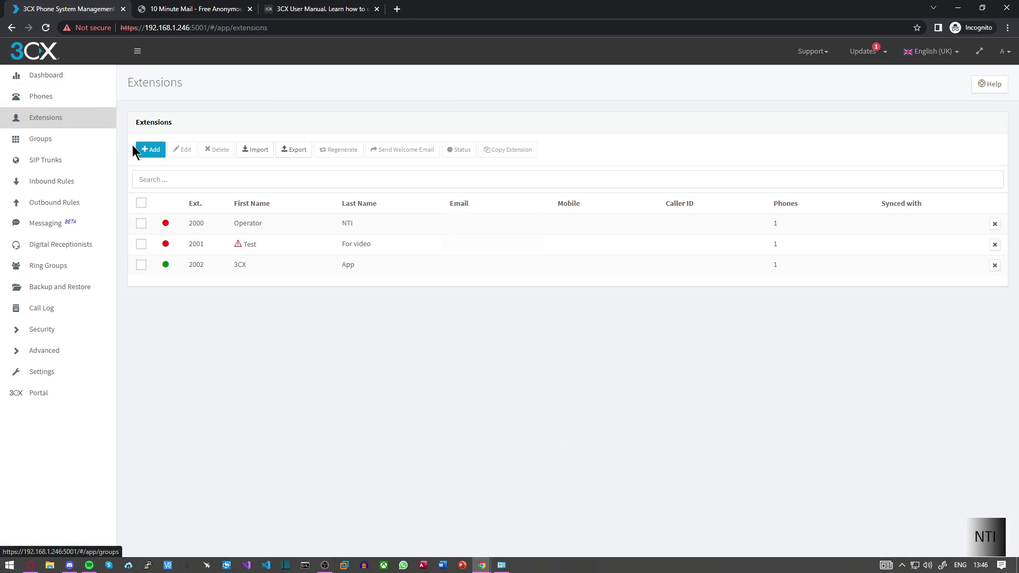
click(153, 151)
click(209, 201)
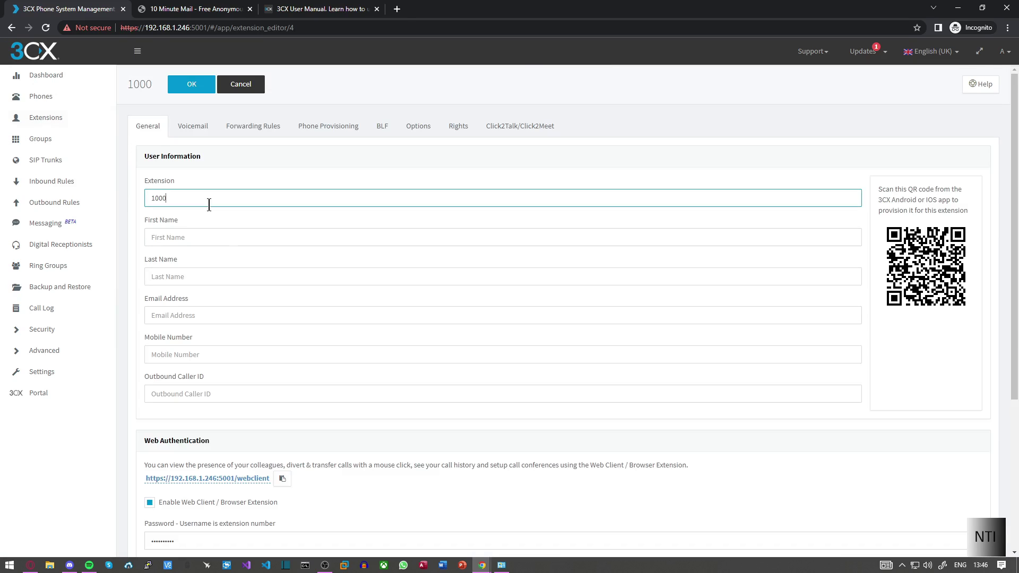
key(BackSpace)
key(BackSpace)
key(BackSpace)
key(BackSpace)
text(2003)
Set the new extension's first name to 3CX and its last name to Windows
click(174, 237)
text(3CX)
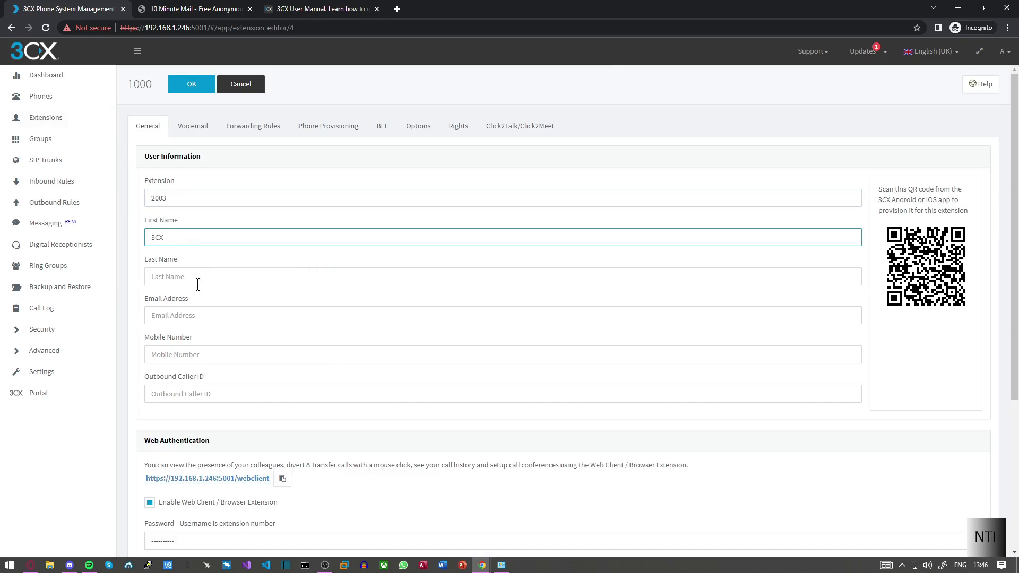
click(196, 278)
text(Windows)
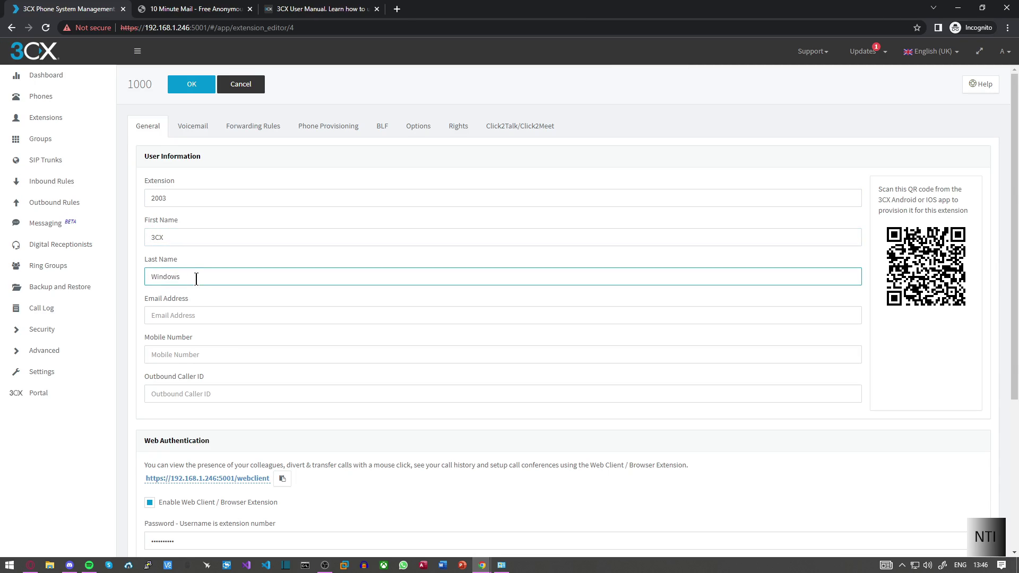
click(200, 300)
scroll(200, 300, down, 2)
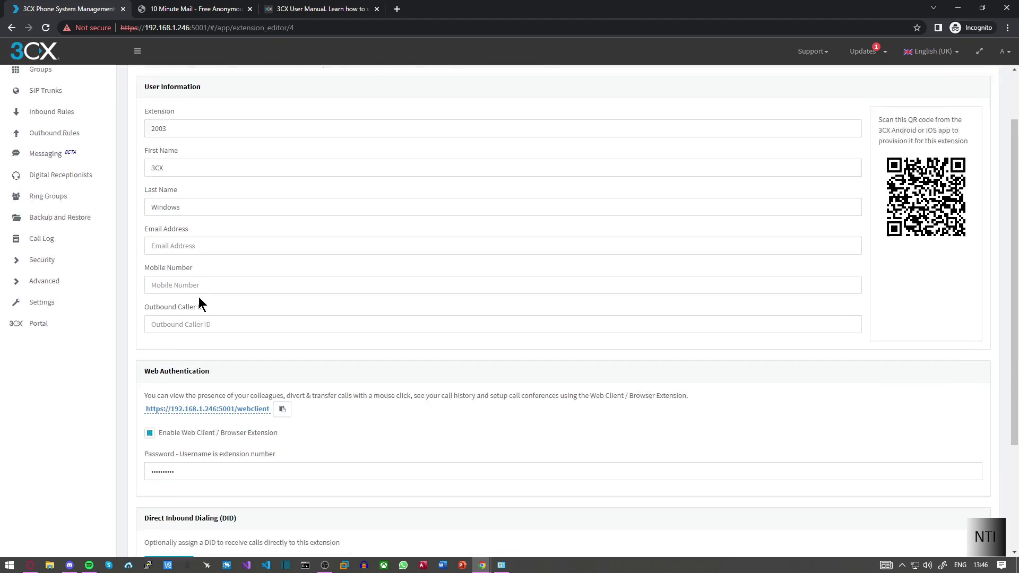
scroll(200, 296, up, 2)
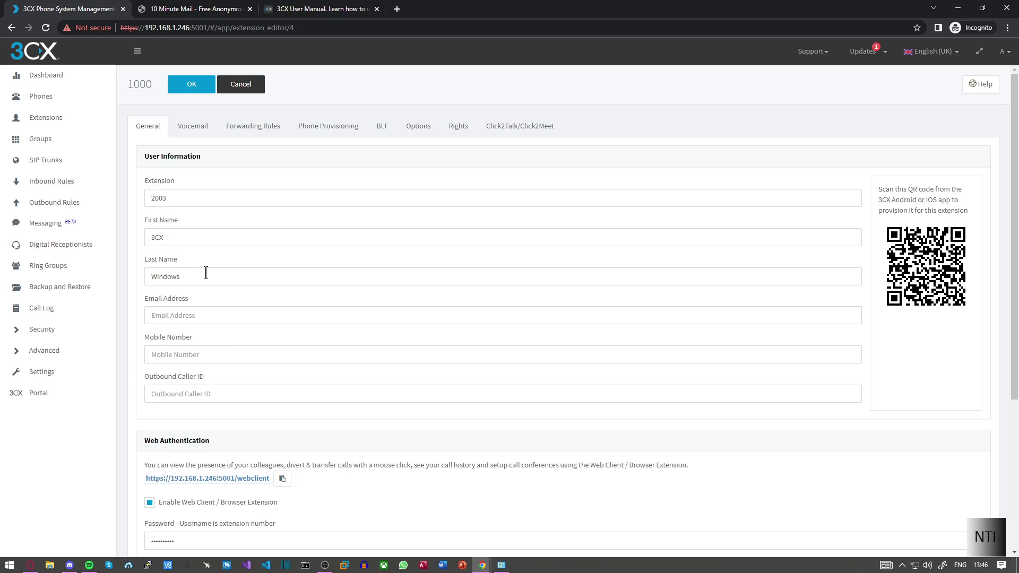
Fill in the extension's email address and save the new extension
click(181, 317)
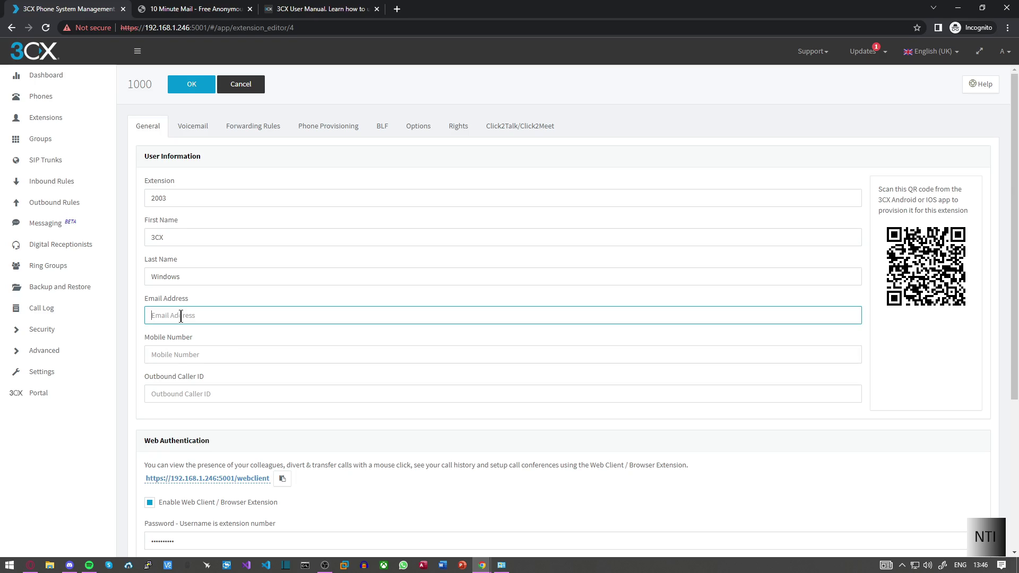
key(ctrl+v)
click(238, 334)
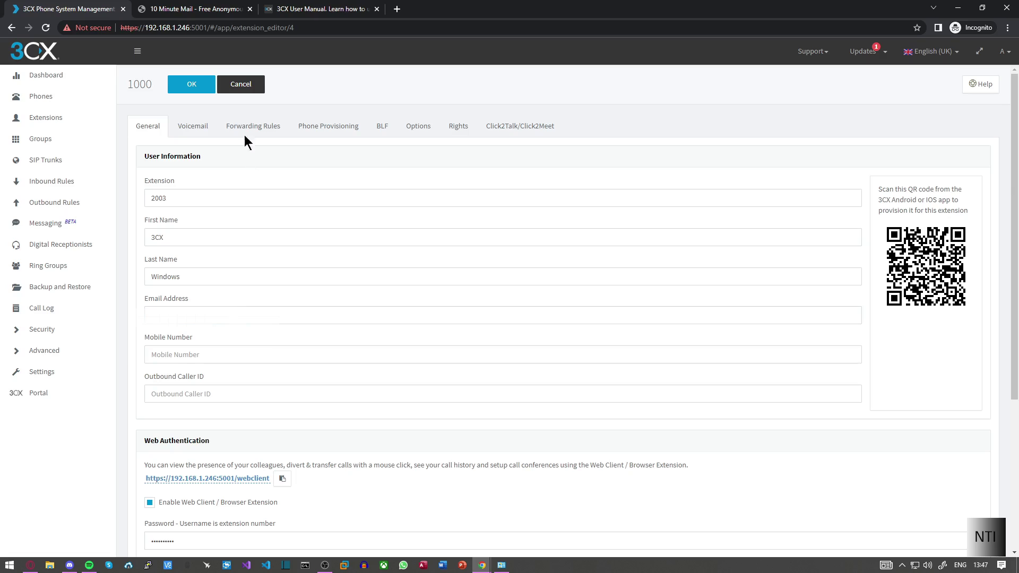
click(203, 83)
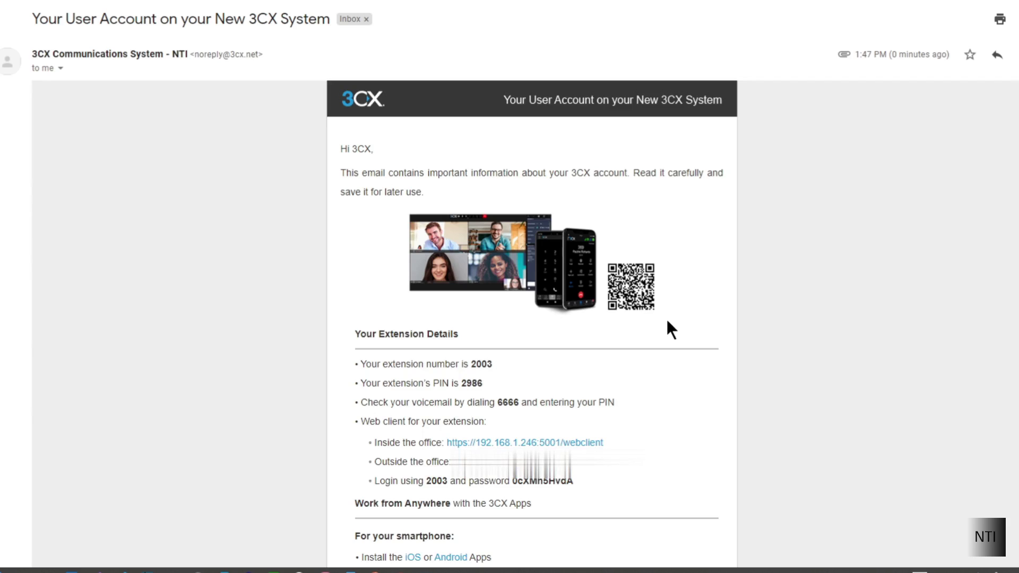
In the 3CX welcome email, download the installer for the Windows desktop app
mouse_move(473, 245)
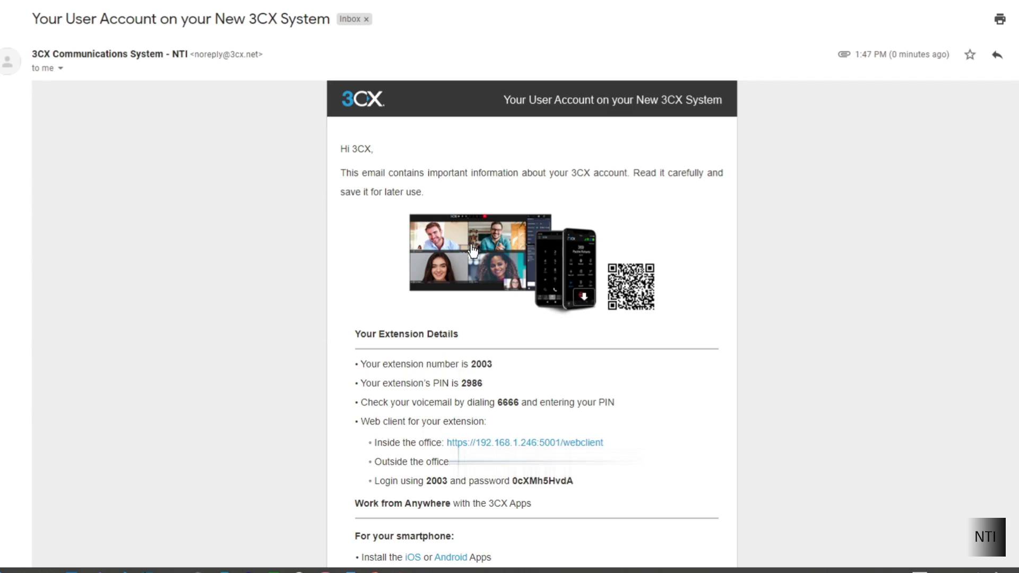
scroll(446, 420, down, 3)
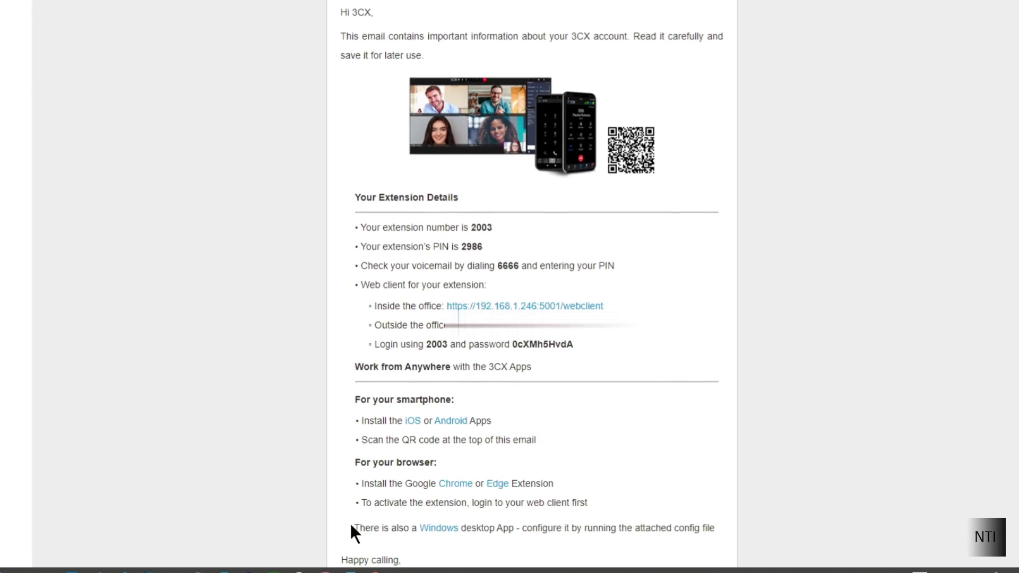
drag(354, 529, 616, 528)
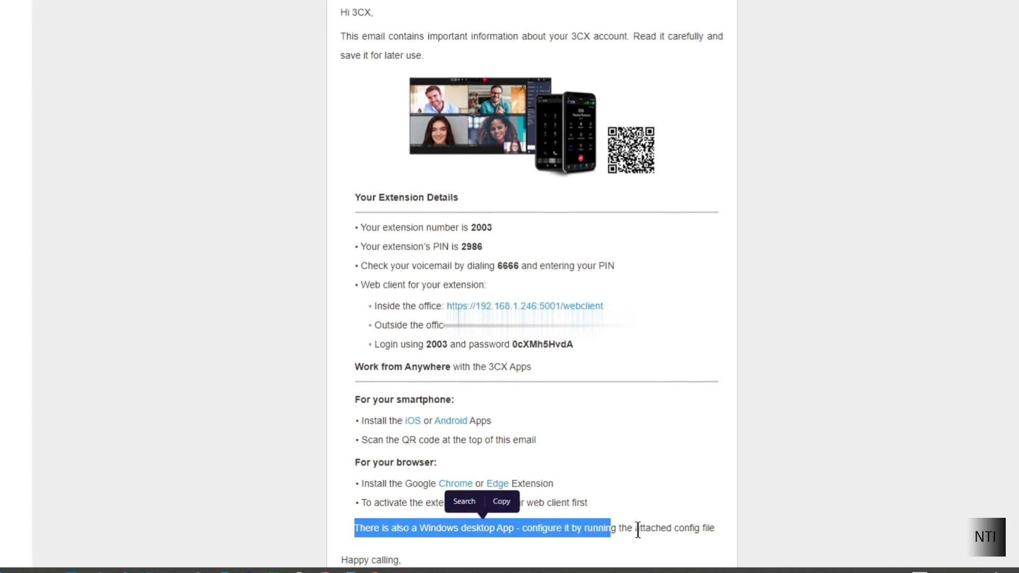
click(670, 529)
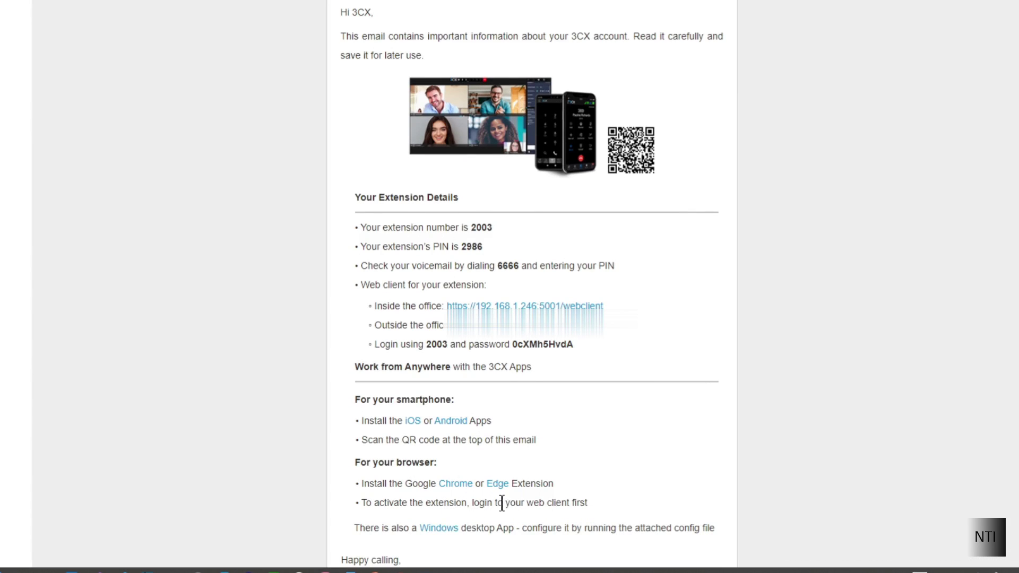
click(429, 528)
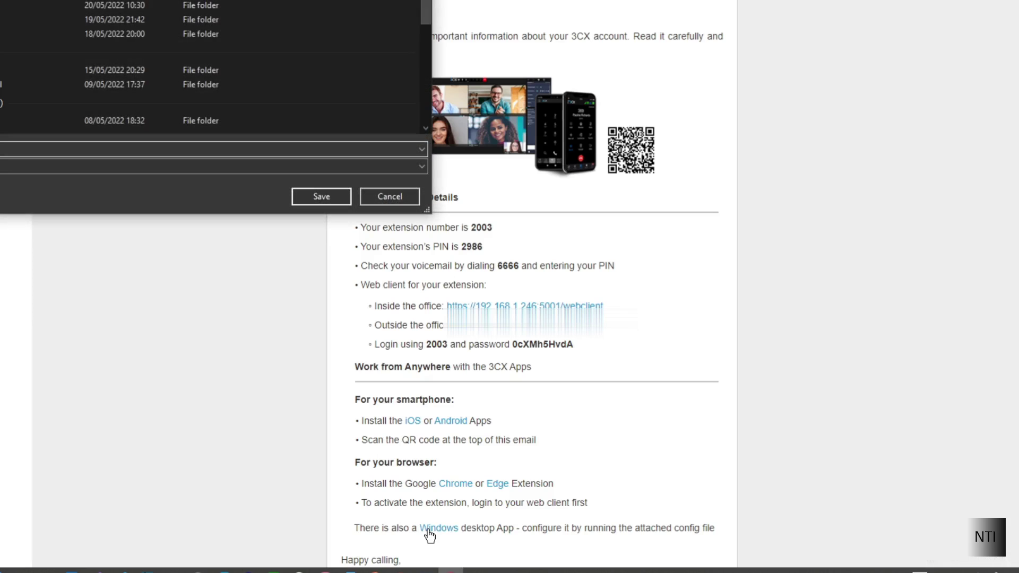
click(320, 202)
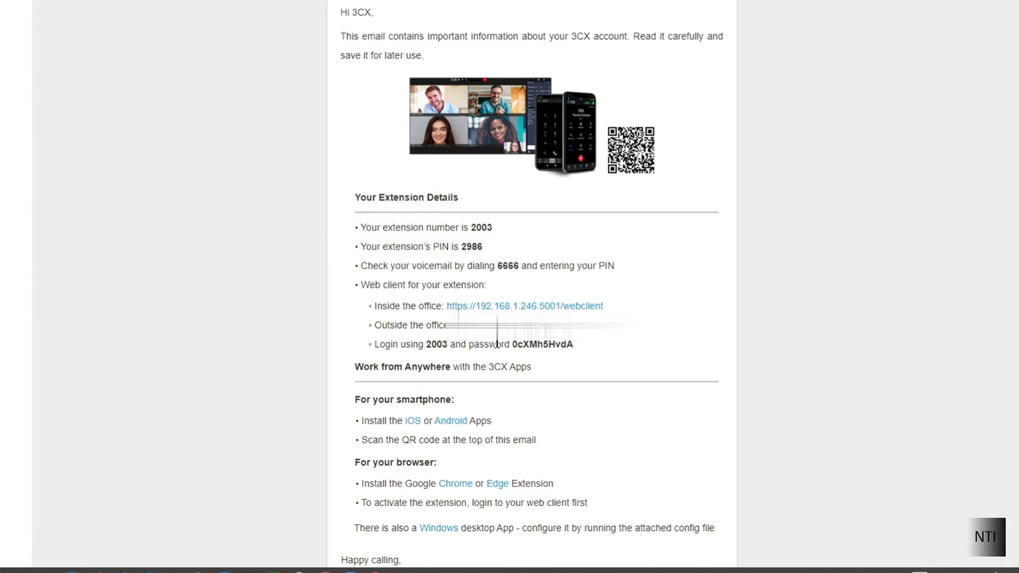
Download the 3cxProv config file attached to the welcome email
scroll(497, 340, down, 3)
scroll(498, 339, down, 3)
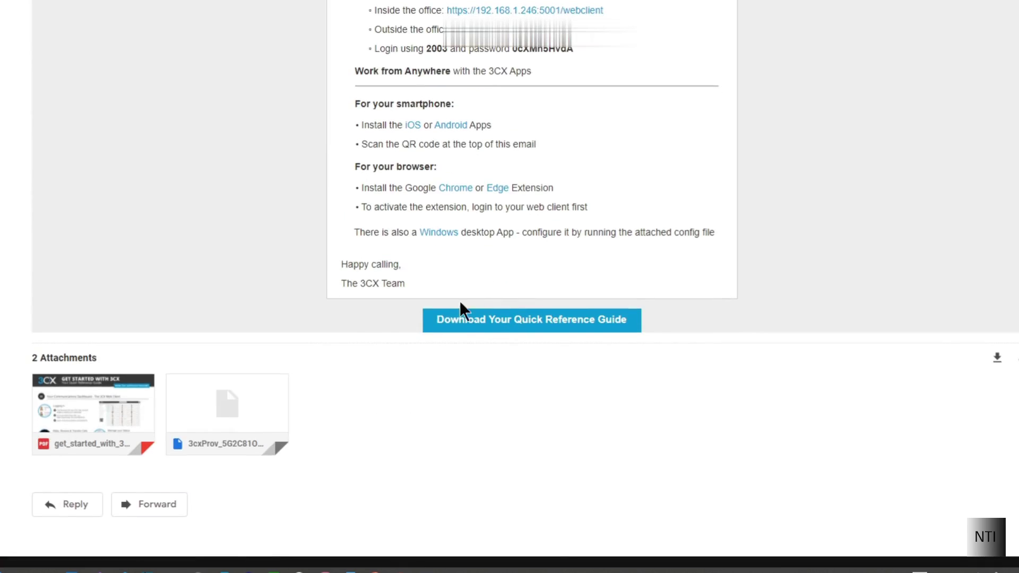
mouse_move(227, 400)
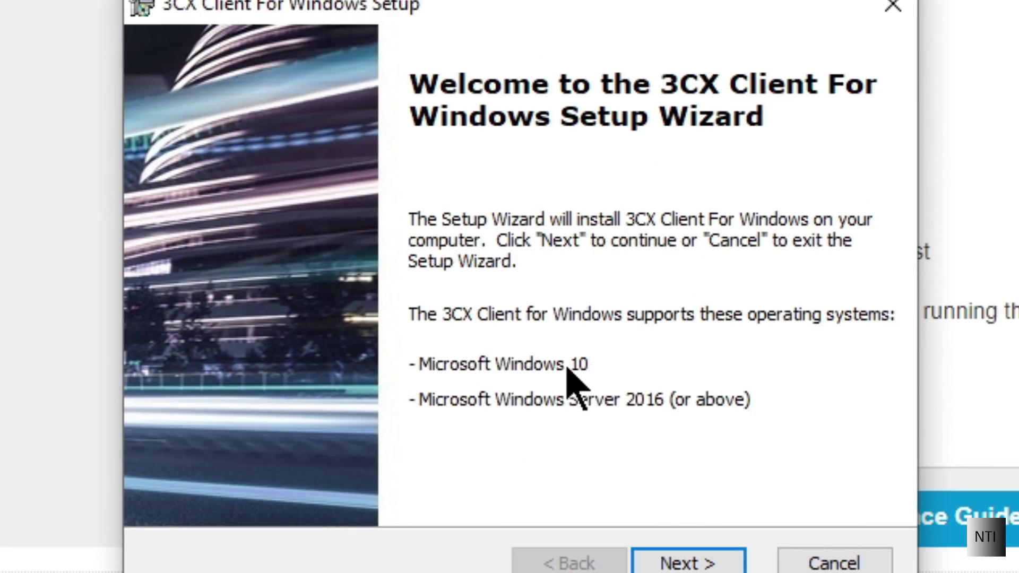
Install the 3CX Client For Windows, accepting the license terms, and launch it at the end of setup
click(683, 558)
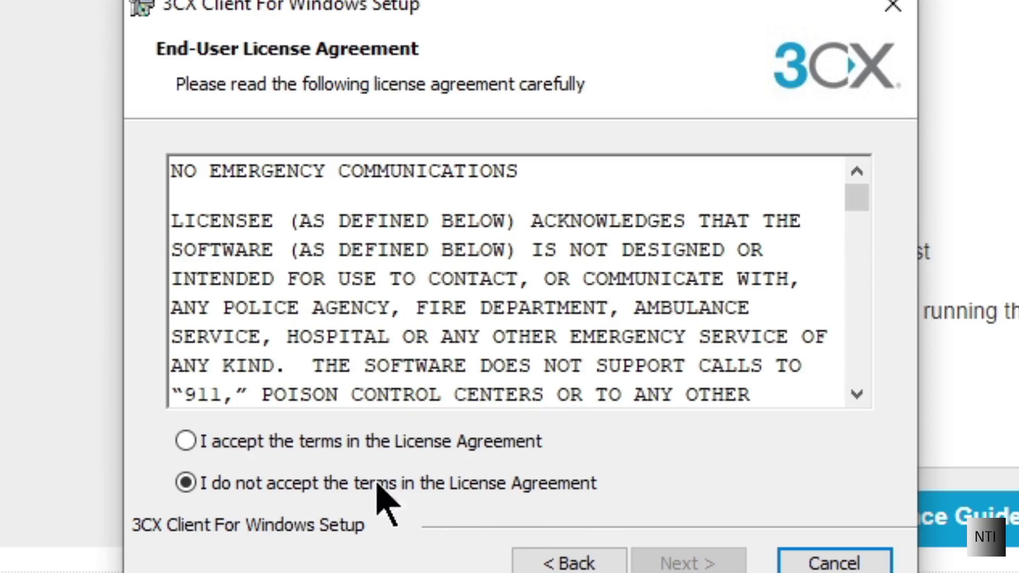
click(325, 443)
click(730, 566)
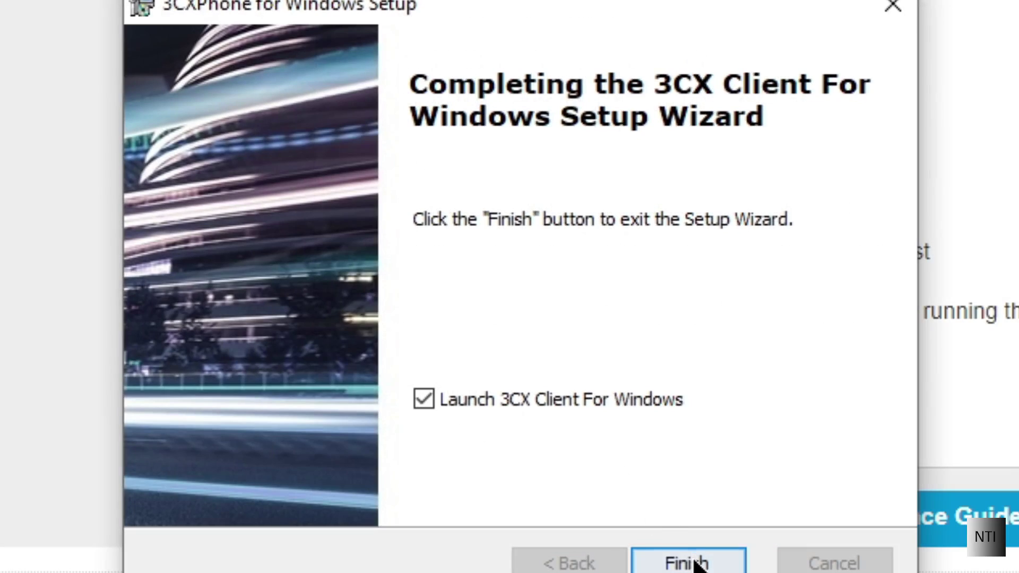
click(695, 565)
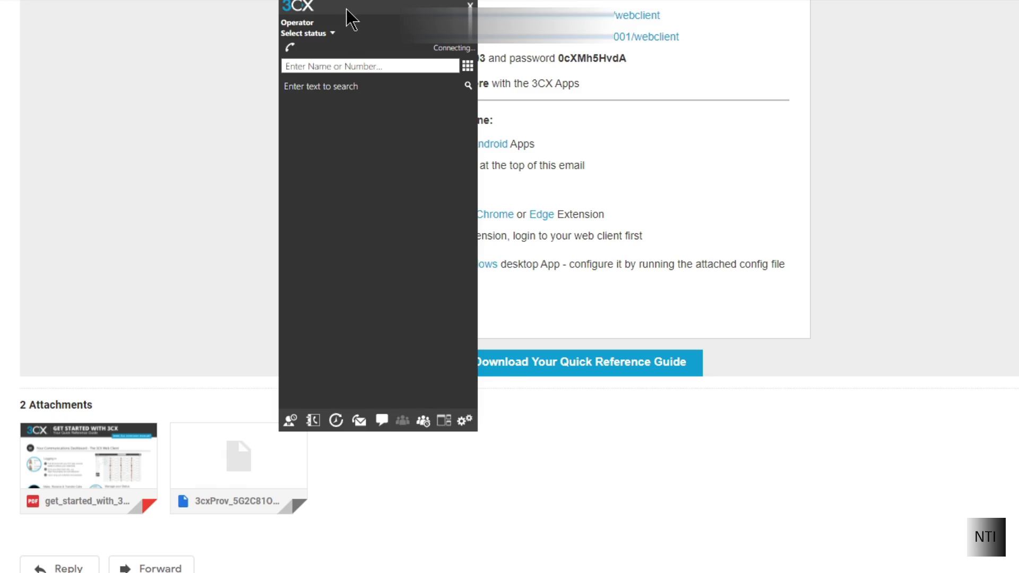
Delete the Operator account from the 3CX client's configured accounts and return to its main view
drag(348, 18, 477, 56)
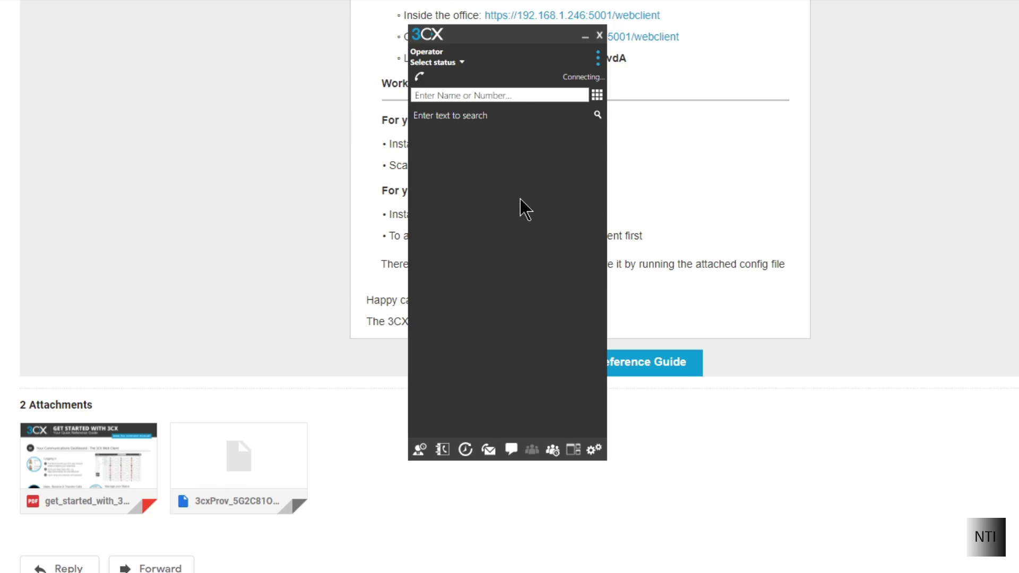
click(595, 449)
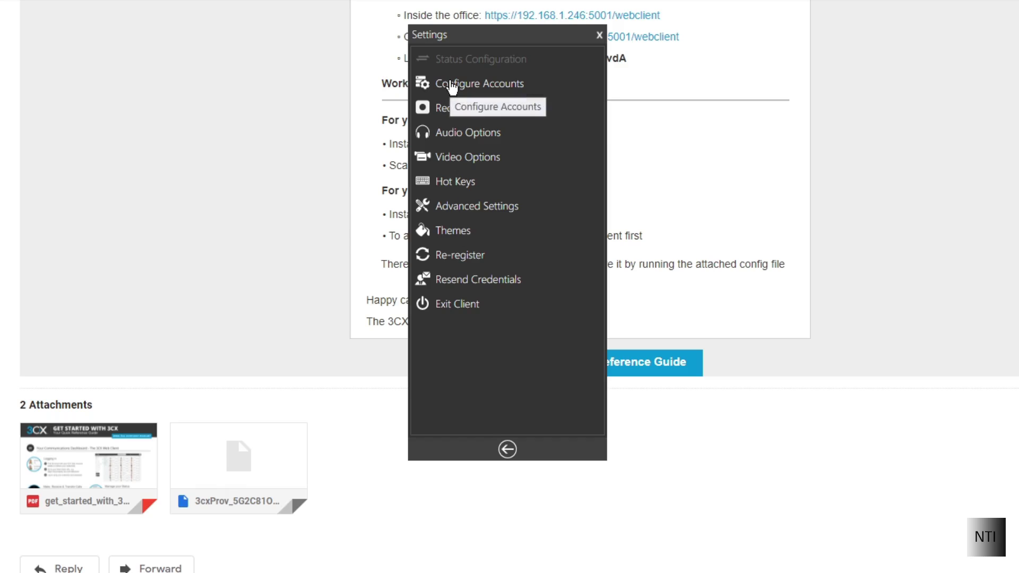
click(450, 83)
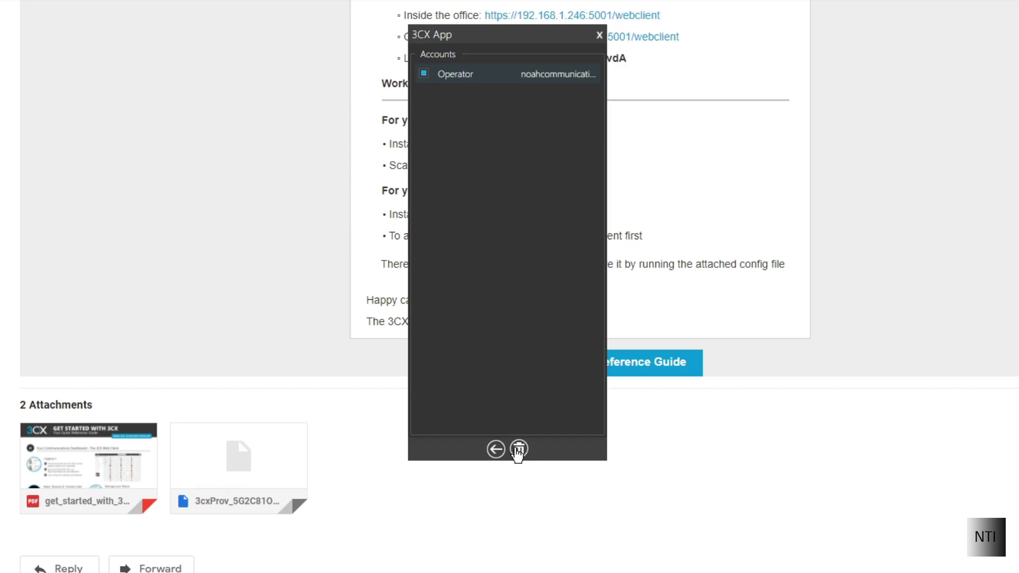
click(518, 449)
click(479, 449)
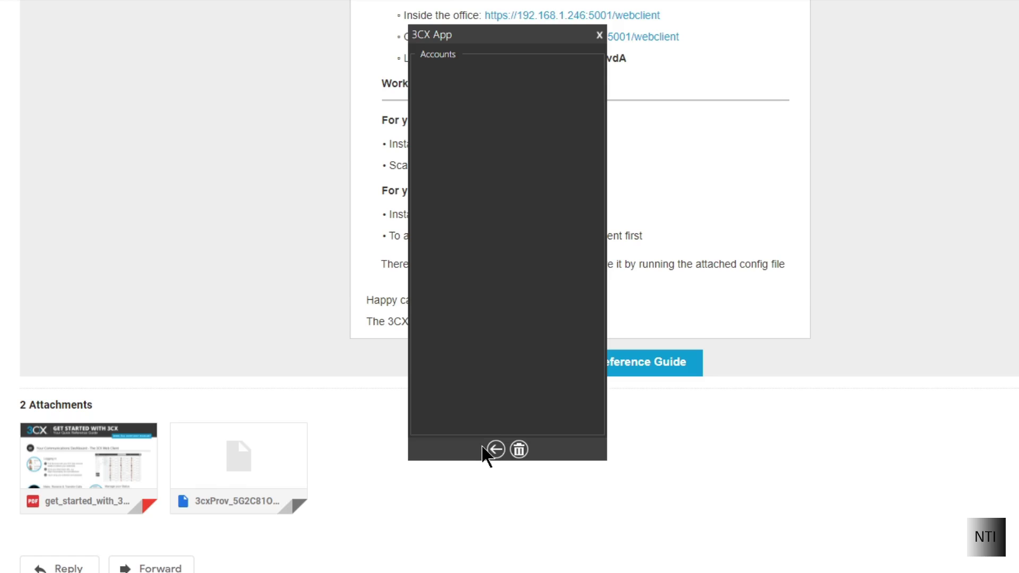
click(495, 449)
click(501, 450)
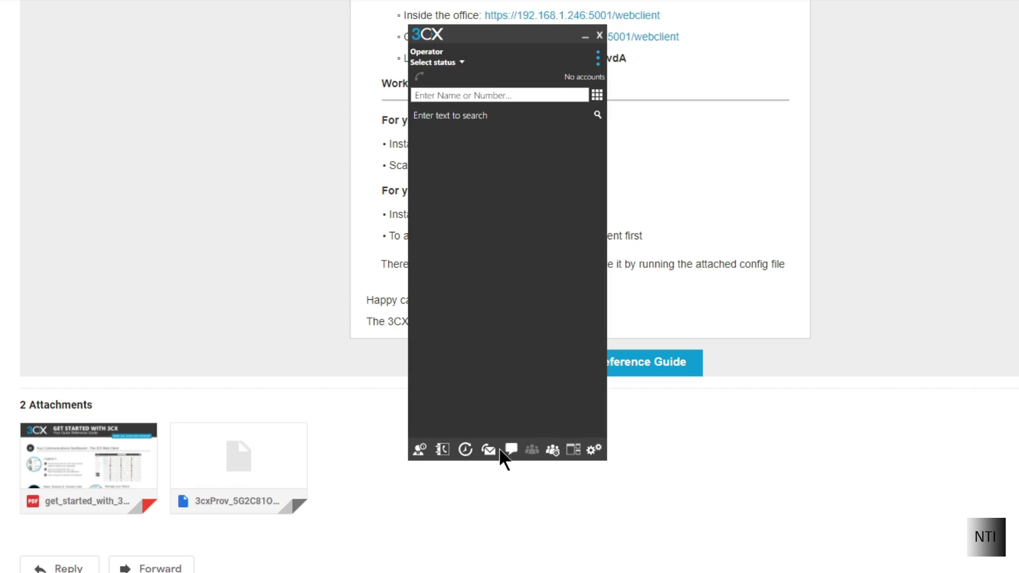
Show the client's account configuration and provision extension 2003 by running the downloaded 3cxProv .3cxconfig file
click(598, 58)
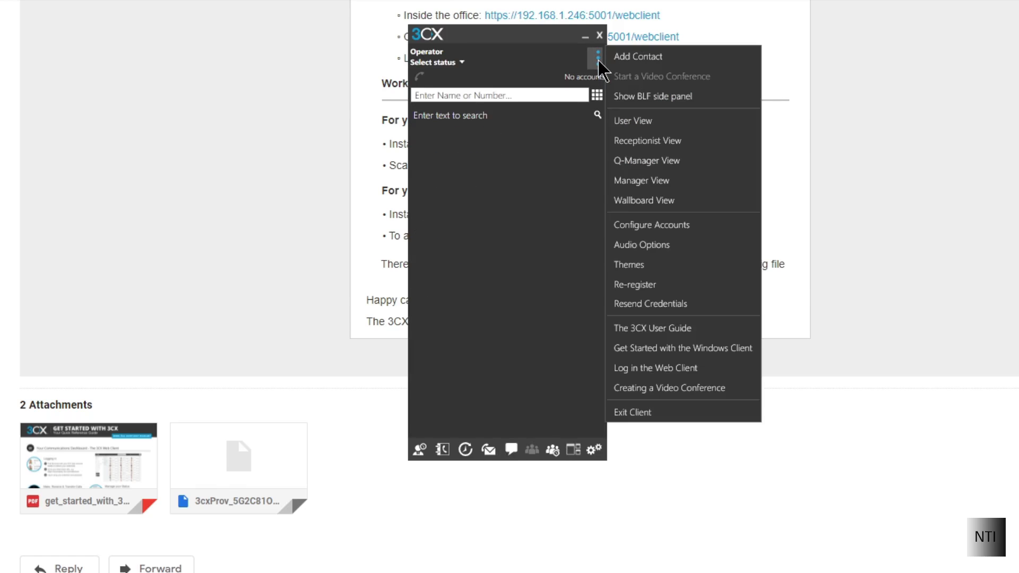
click(523, 246)
click(594, 449)
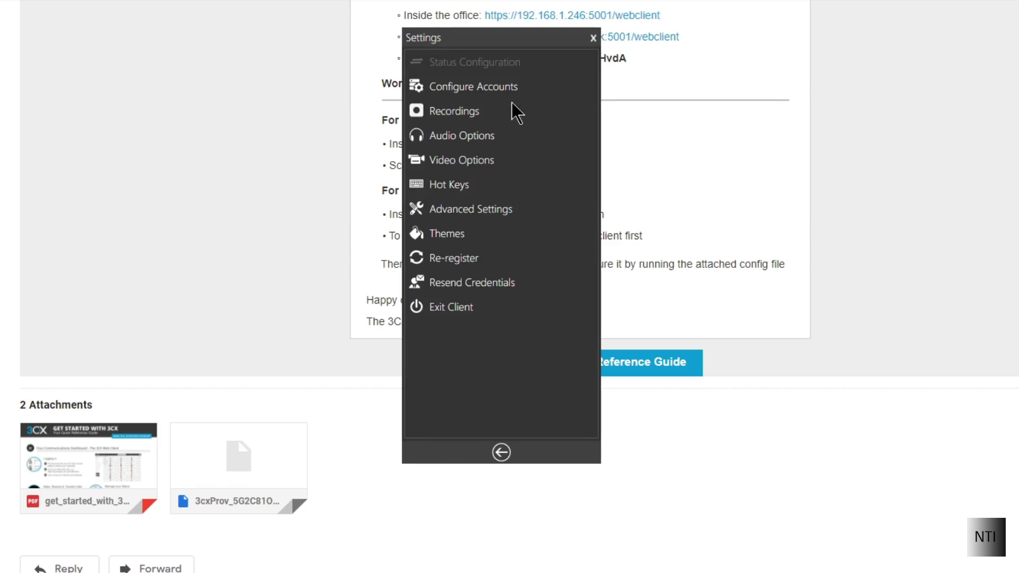
click(494, 86)
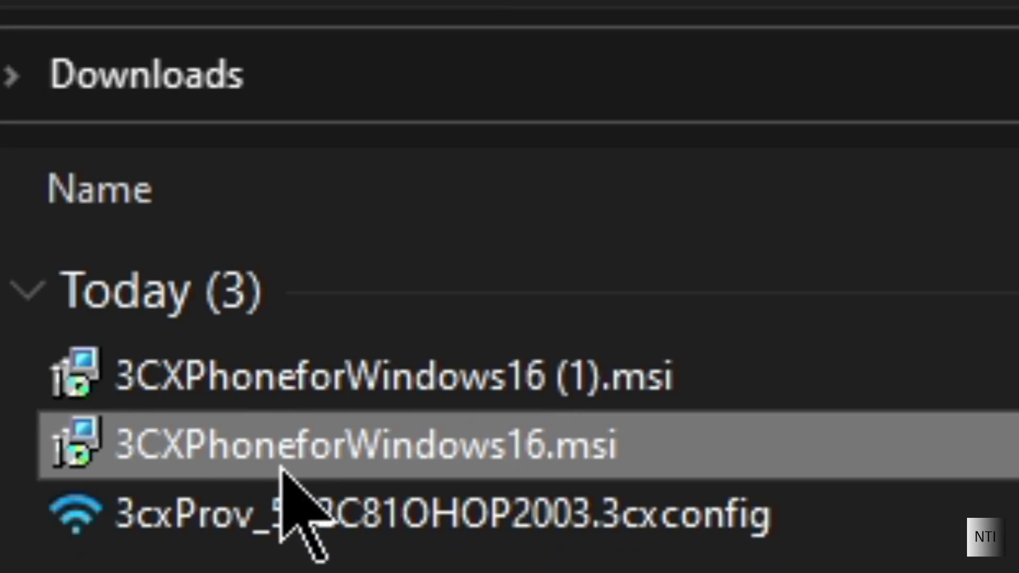
double_click(305, 512)
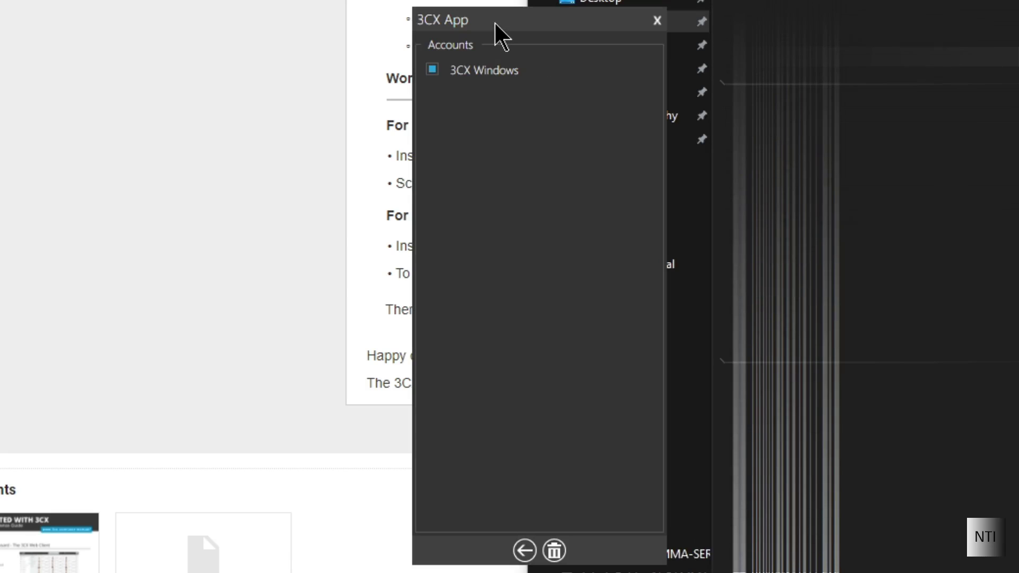
Leave the client's settings for its main view and move the client window aside
click(524, 550)
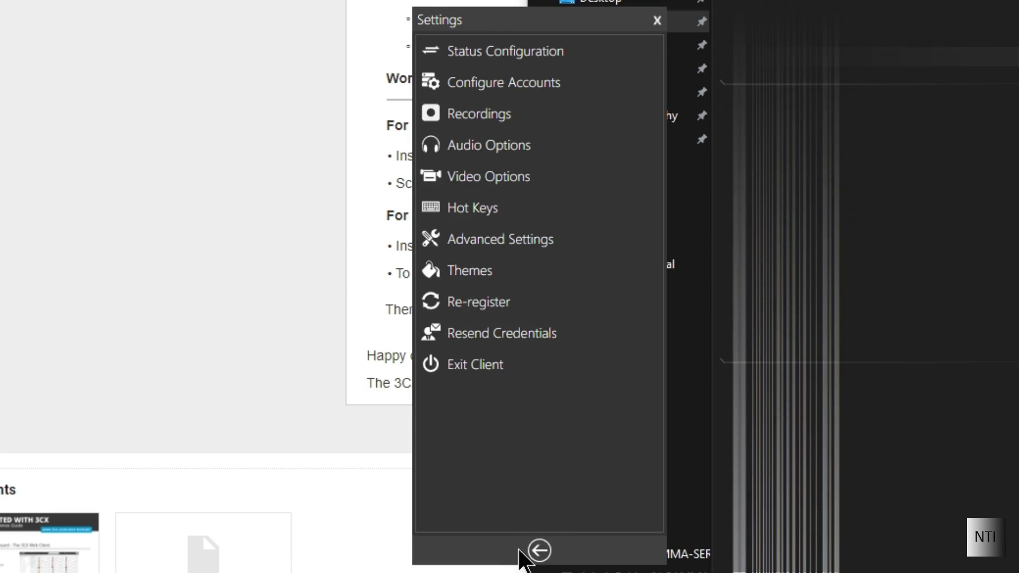
click(536, 552)
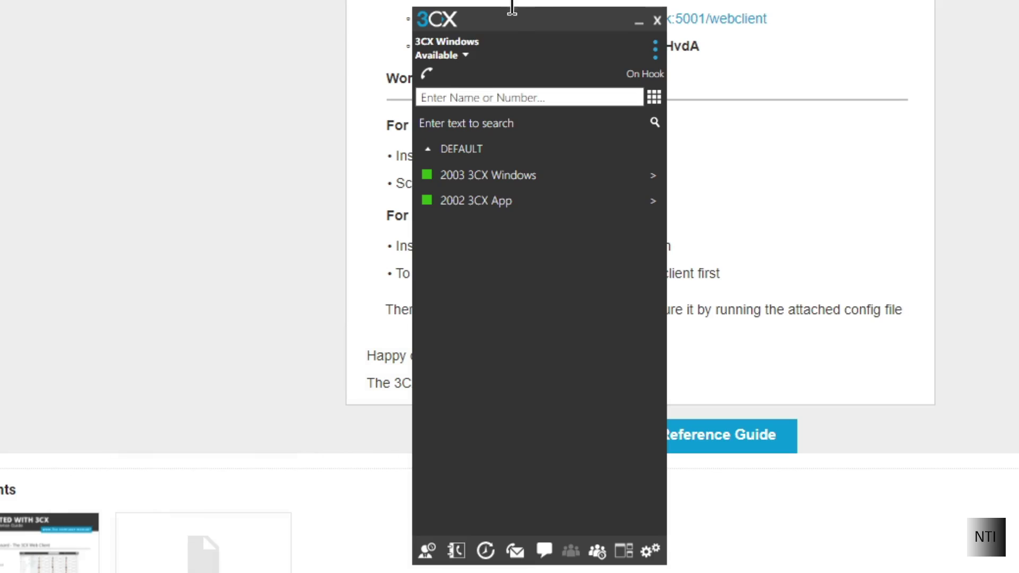
drag(509, 13, 286, 52)
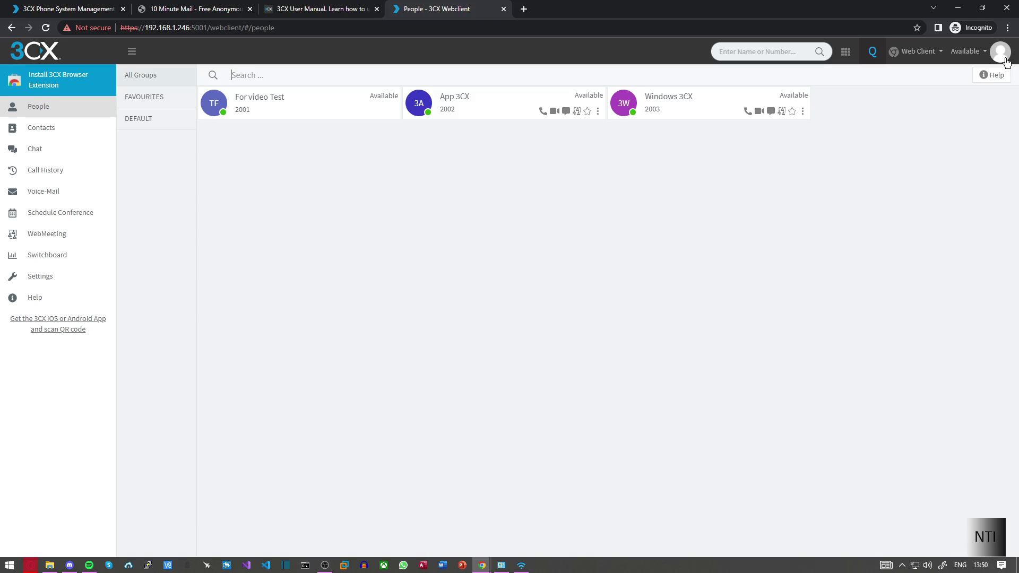
Check which extension is signed in to the 3CX web client, and bring the Windows client to the front
click(1001, 53)
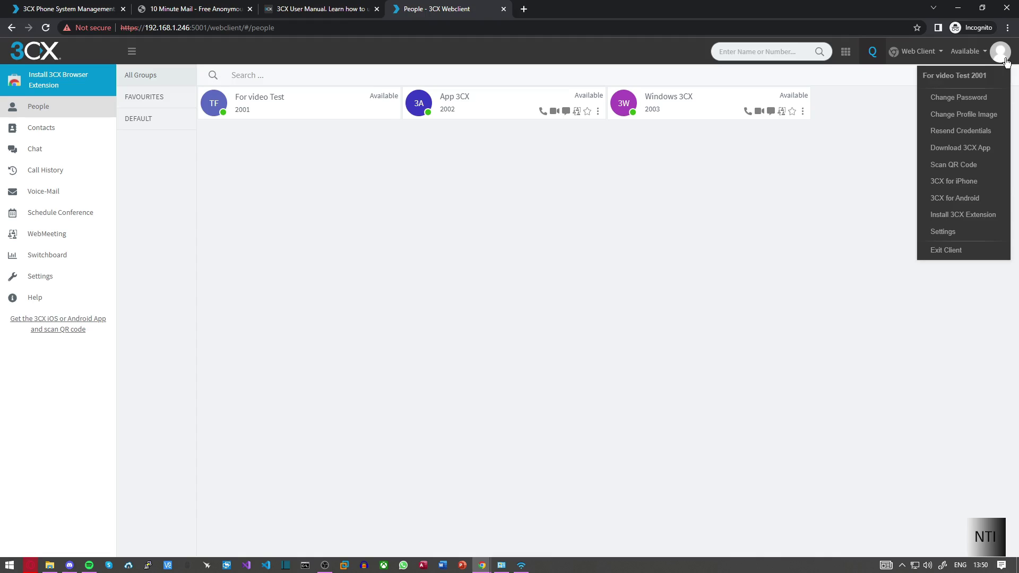
click(1005, 61)
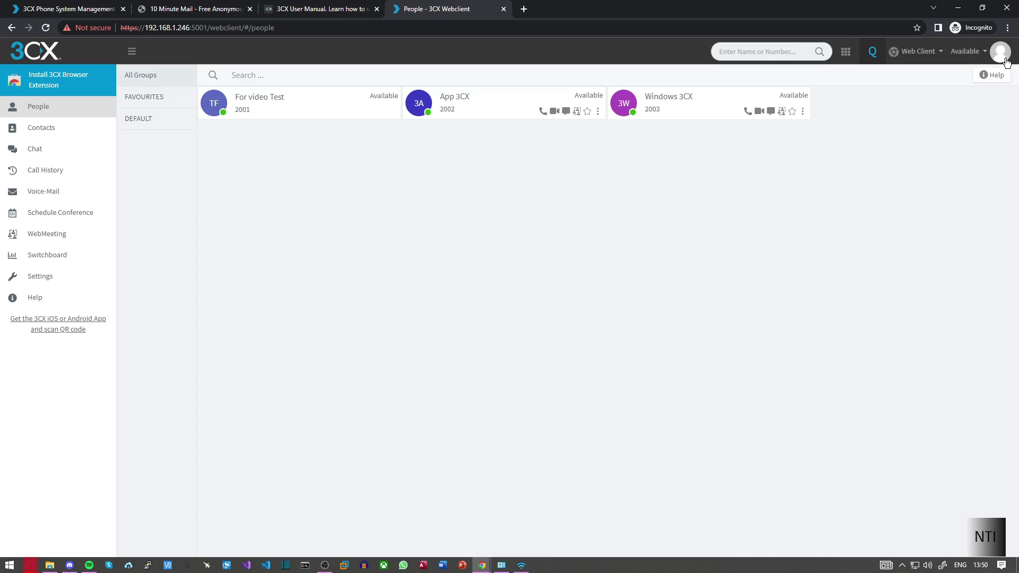
click(522, 565)
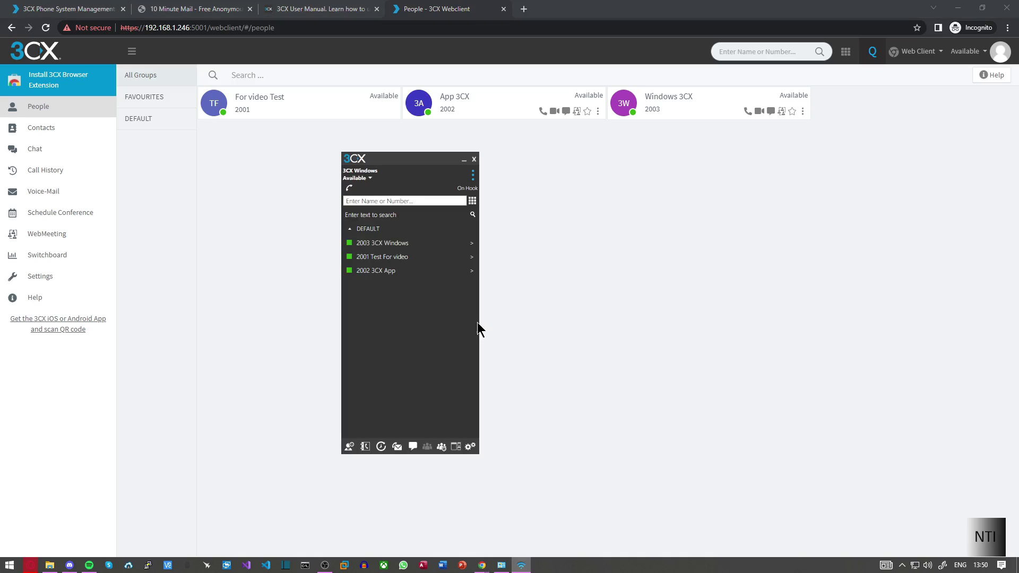
Move the Windows client window aside and call extension 2001 from its dial pad
drag(397, 168, 185, 205)
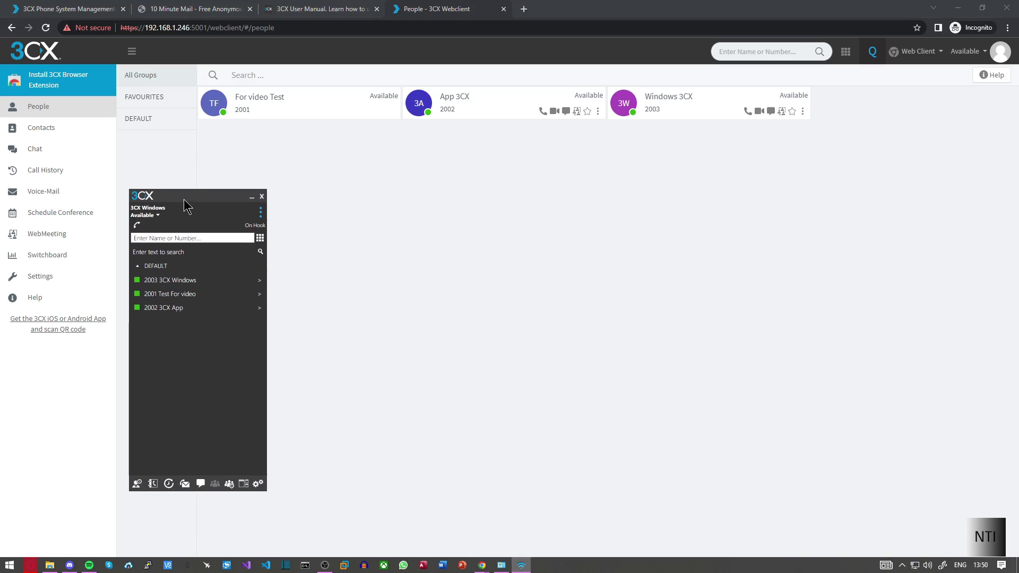
click(260, 236)
click(196, 379)
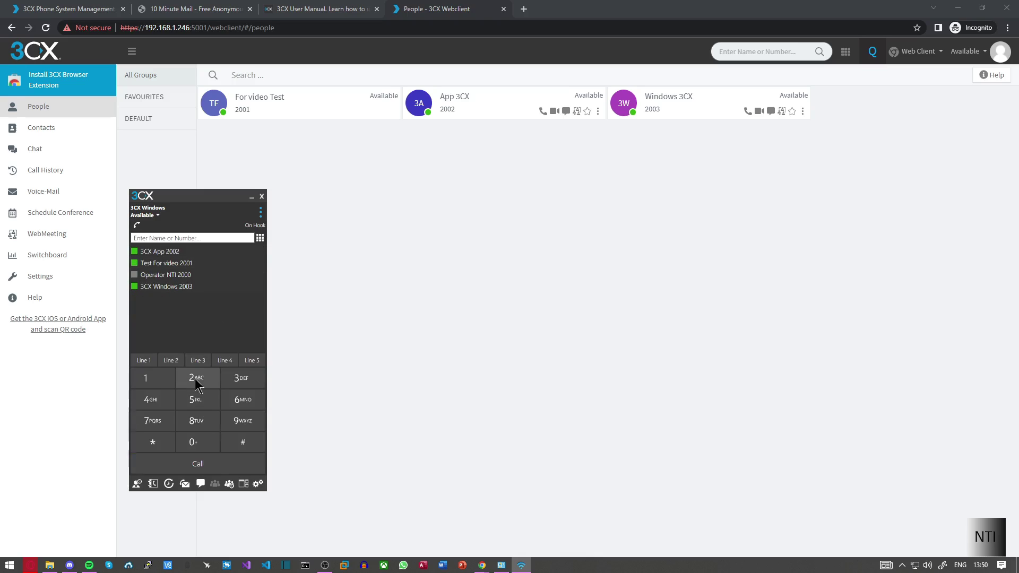
click(196, 442)
click(196, 442)
click(145, 378)
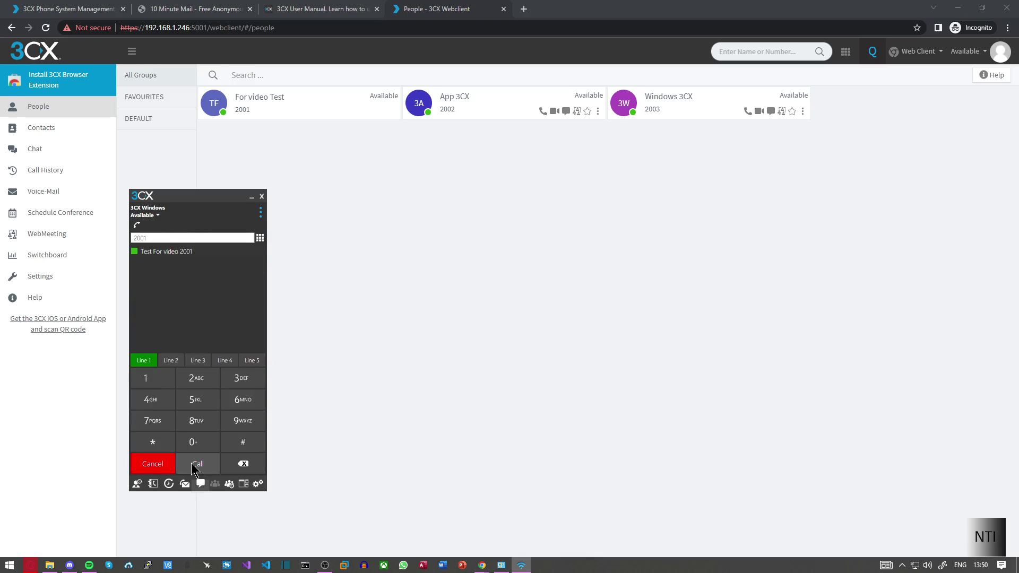
click(196, 464)
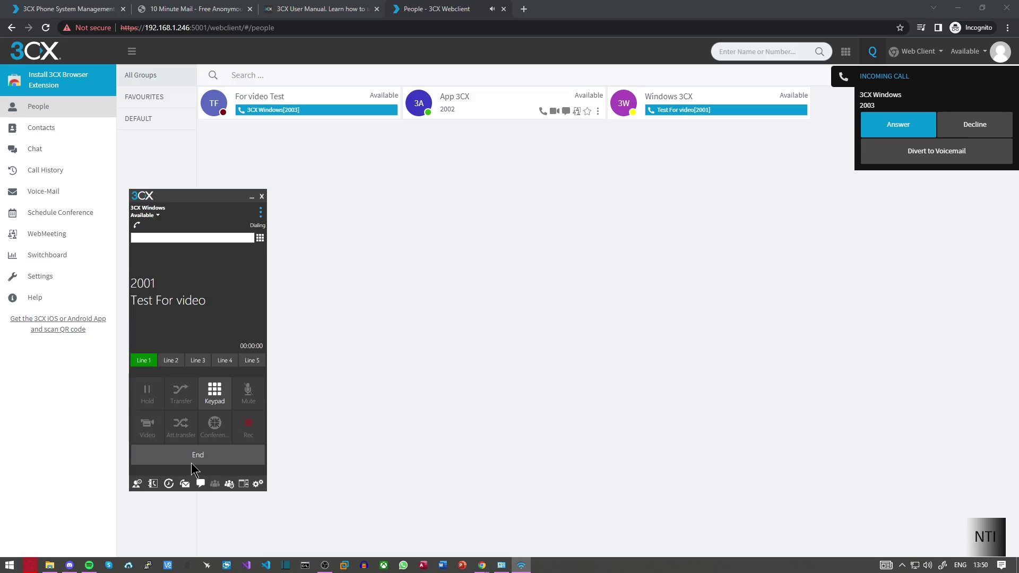
Answer the incoming call in the web client with microphone access allowed, and bring the Windows client to the front
click(898, 130)
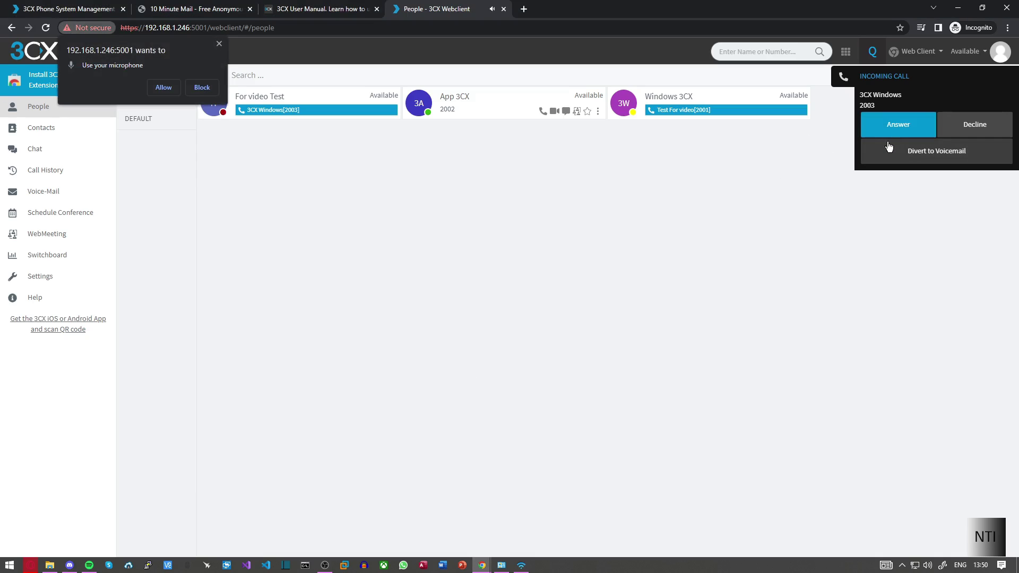
click(162, 88)
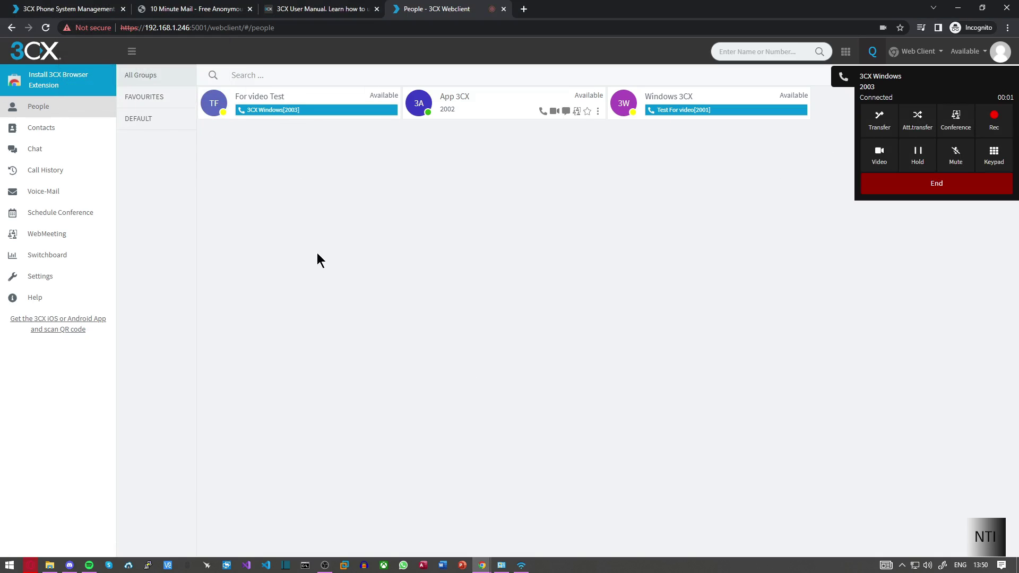
click(521, 565)
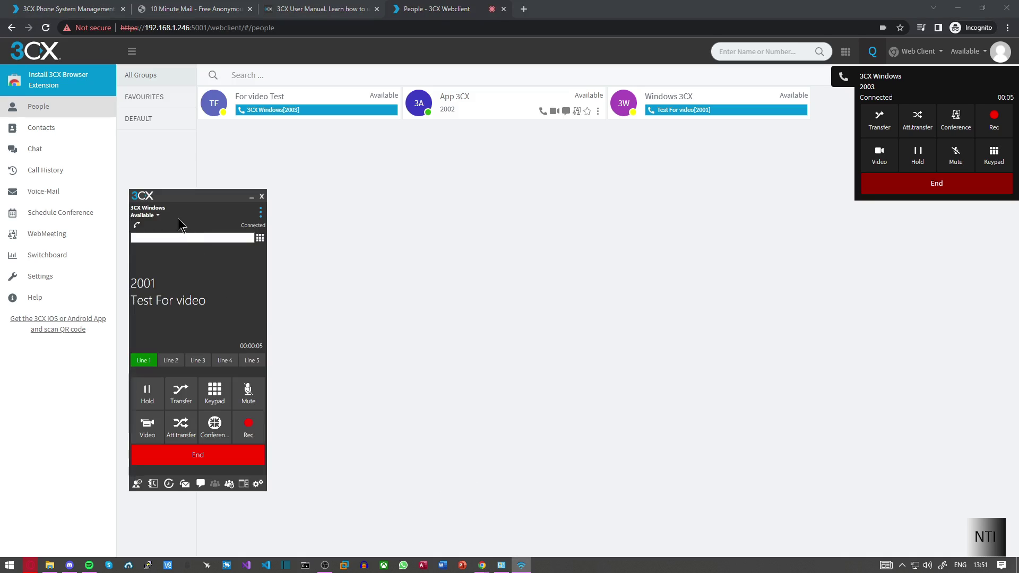
Mute the call in both clients and end it from the Windows client
click(248, 393)
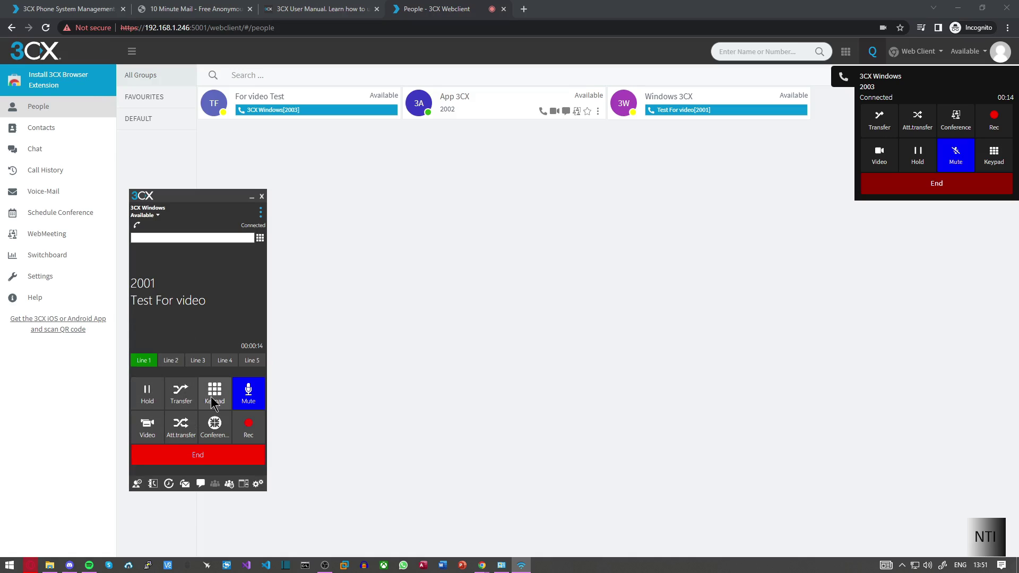
click(257, 393)
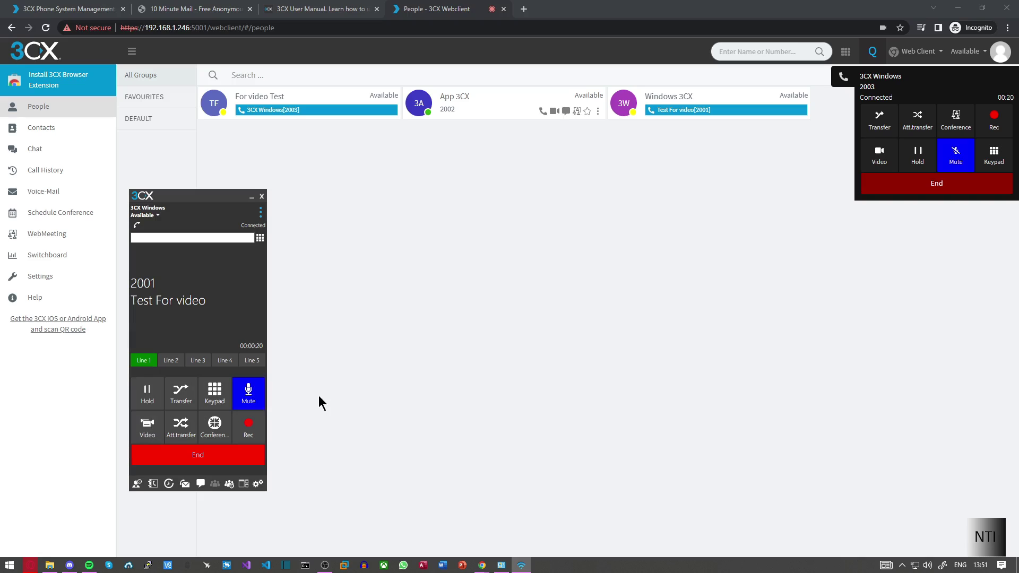
click(223, 455)
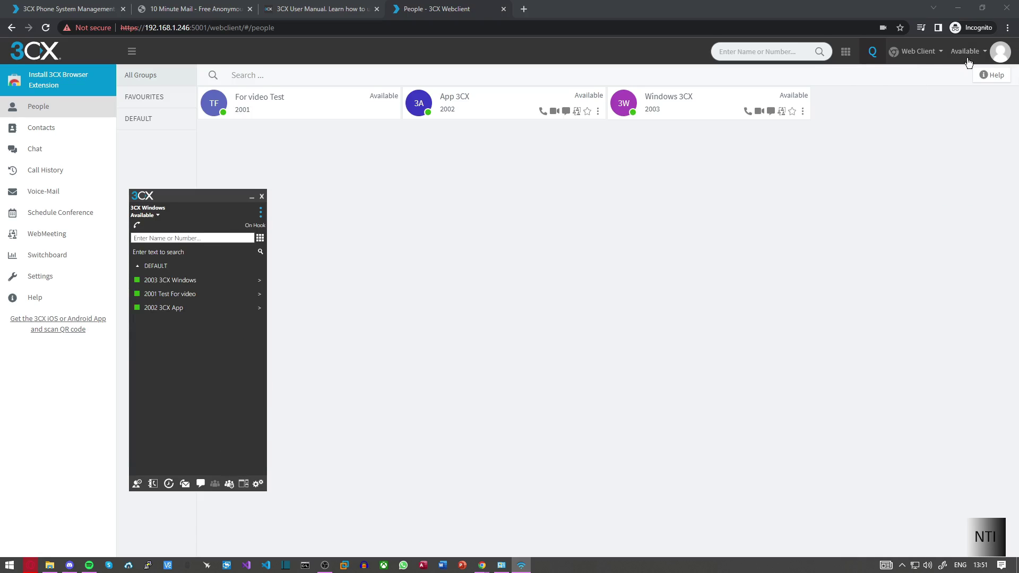
Call extension 2003 from the web client's dial pad
click(845, 51)
click(907, 134)
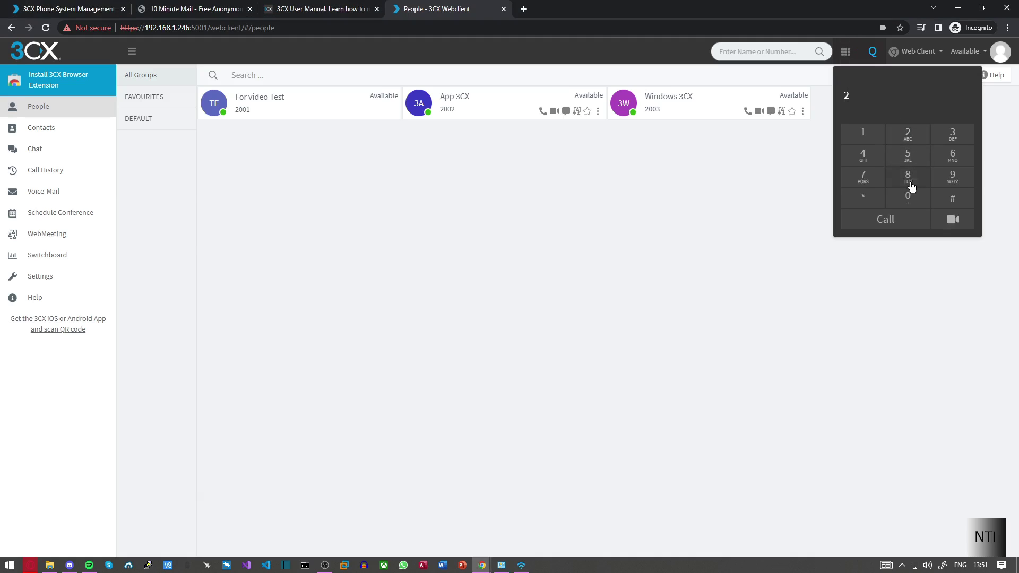
click(907, 198)
click(907, 198)
click(945, 137)
click(894, 223)
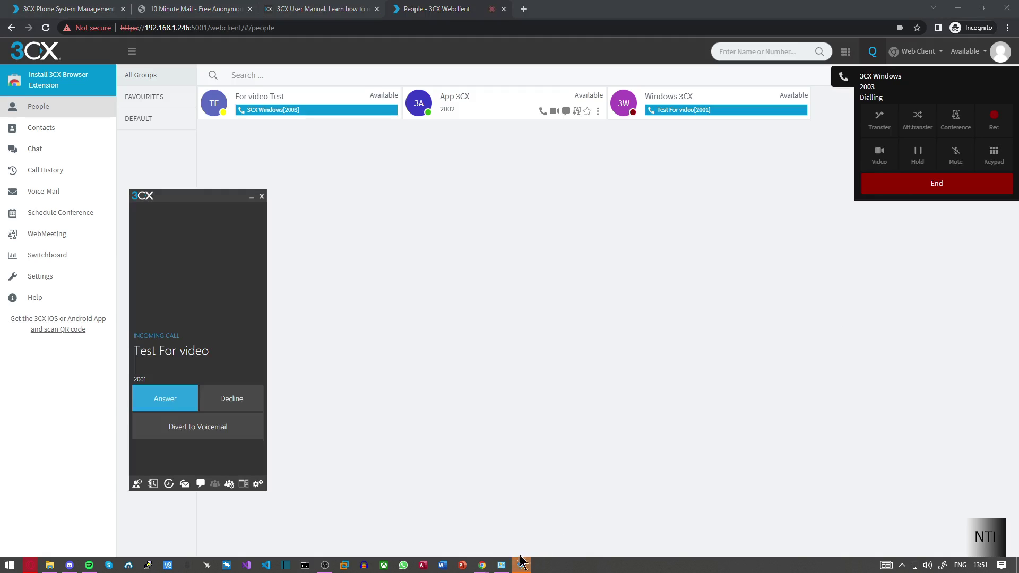
Answer and end the incoming call from 2001 in the Windows client, and switch to the 3CX management console dashboard
drag(166, 197, 328, 178)
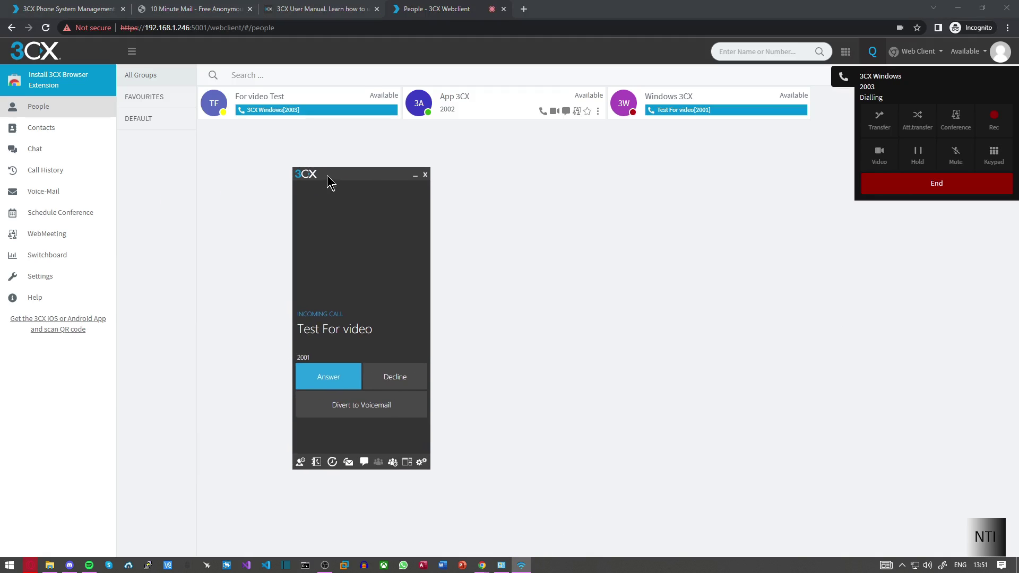
click(347, 384)
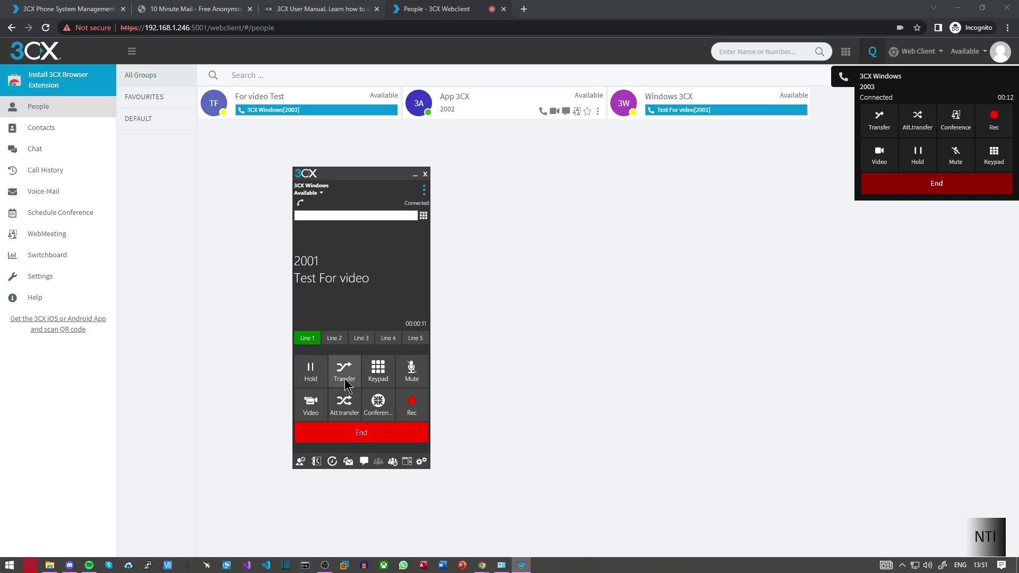
click(363, 435)
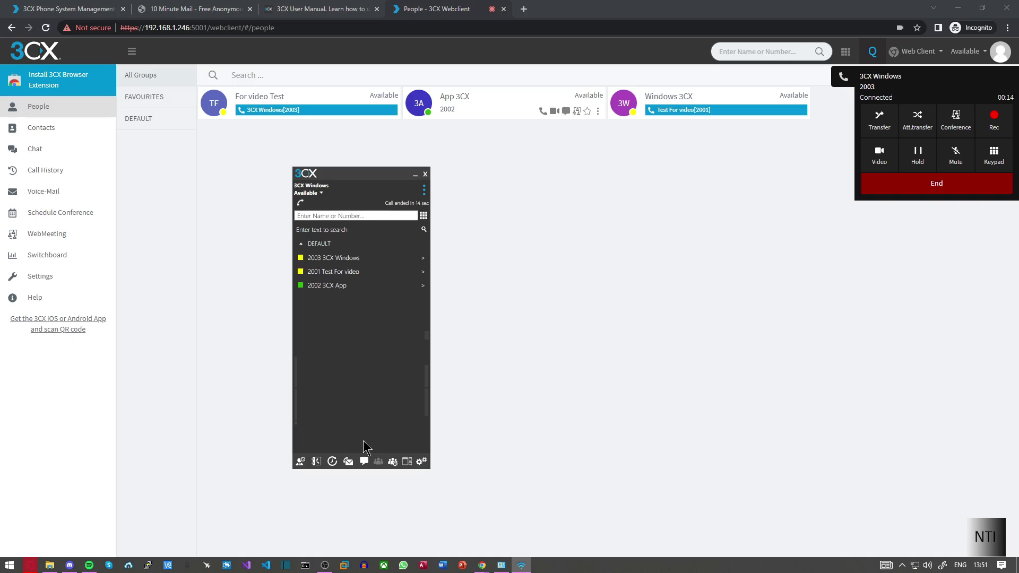
key(ctrl+Tab)
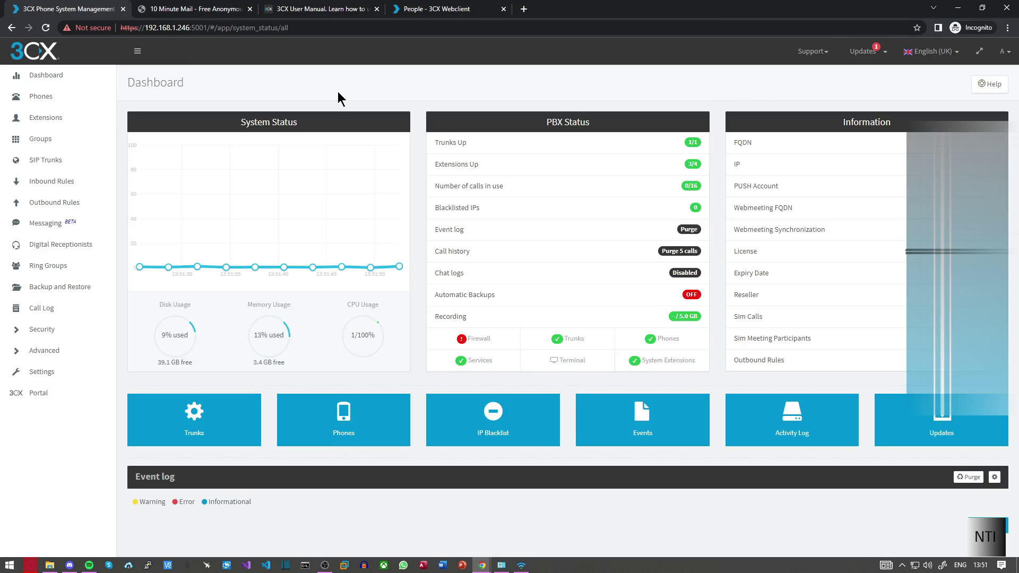